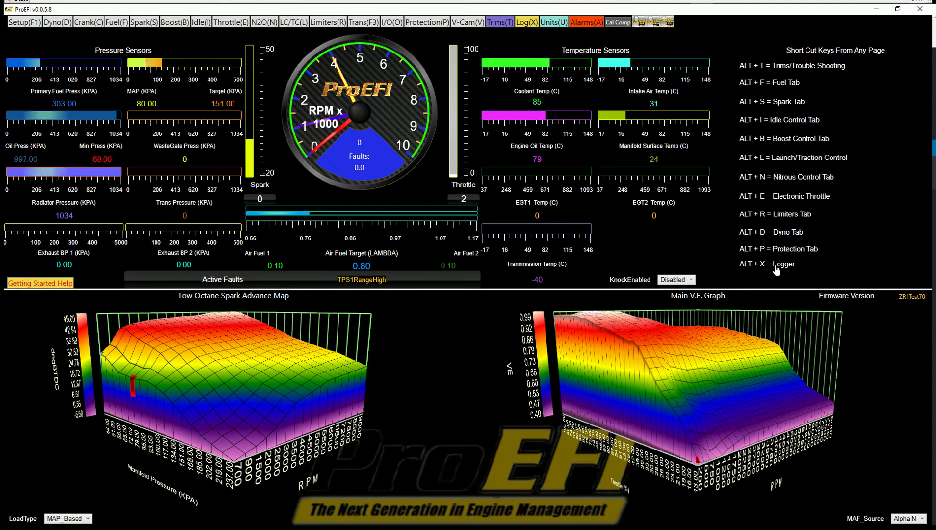
Step: Open the Plotter strip-chart logger with Alt+X
{"action": "key", "text": "alt+x"}
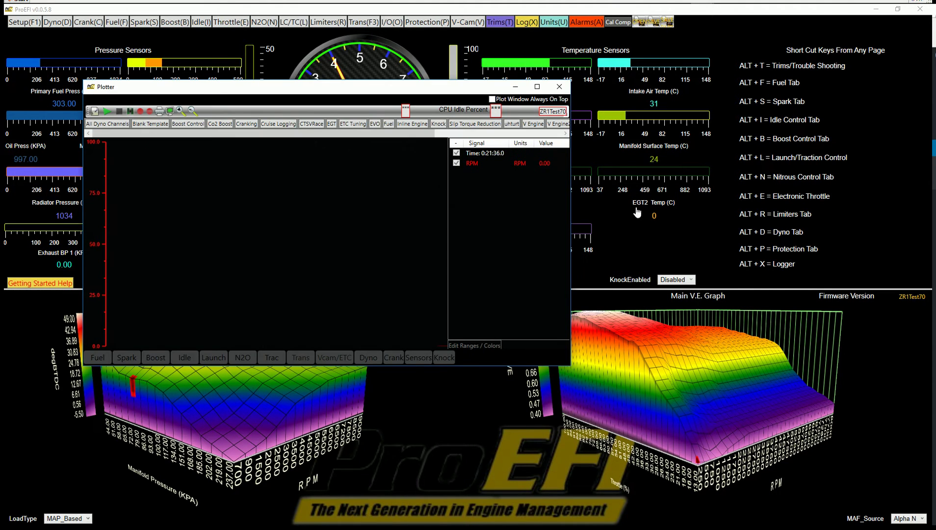
Step: Maximize and restore the Plotter, peek at V-Cam, move it upper right, and disable Always On Top
{"action": "left_click", "coordinate": [537, 87]}
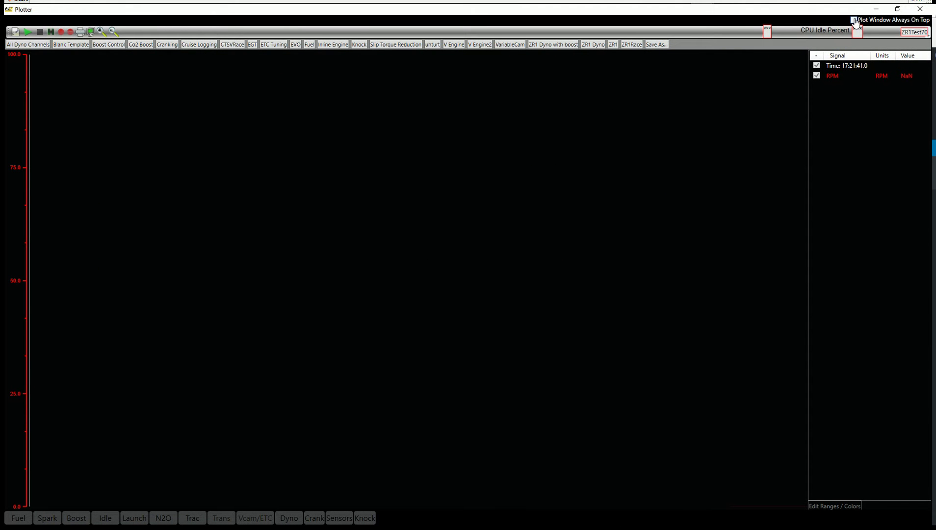
{"action": "left_click", "coordinate": [898, 9]}
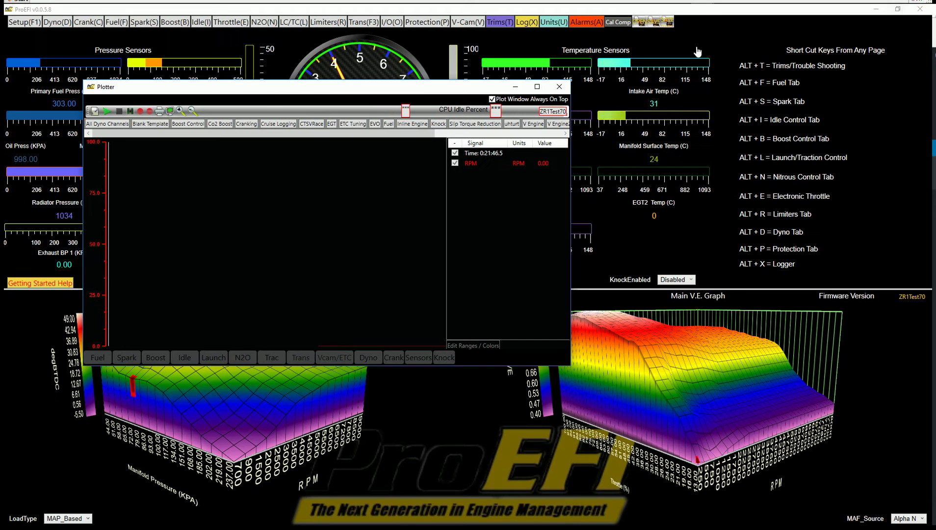
{"action": "left_click", "coordinate": [468, 22]}
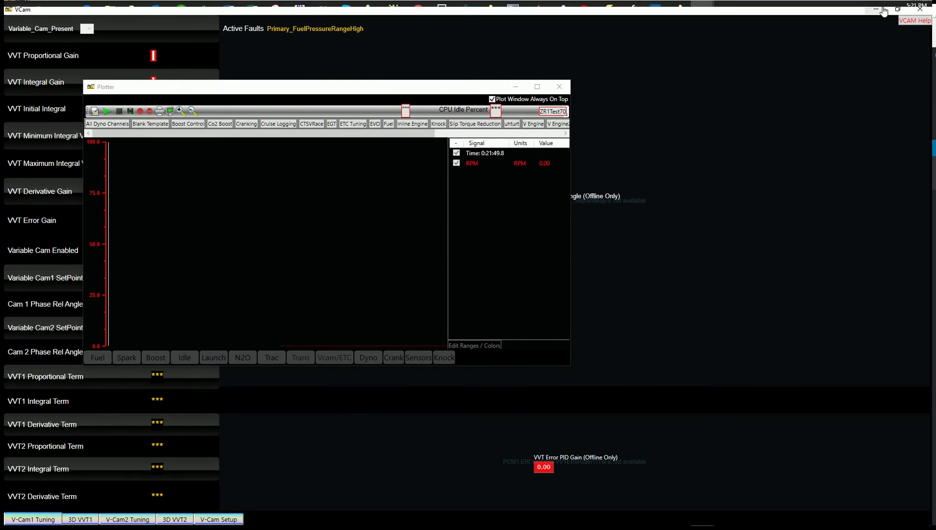
{"action": "left_click", "coordinate": [920, 8]}
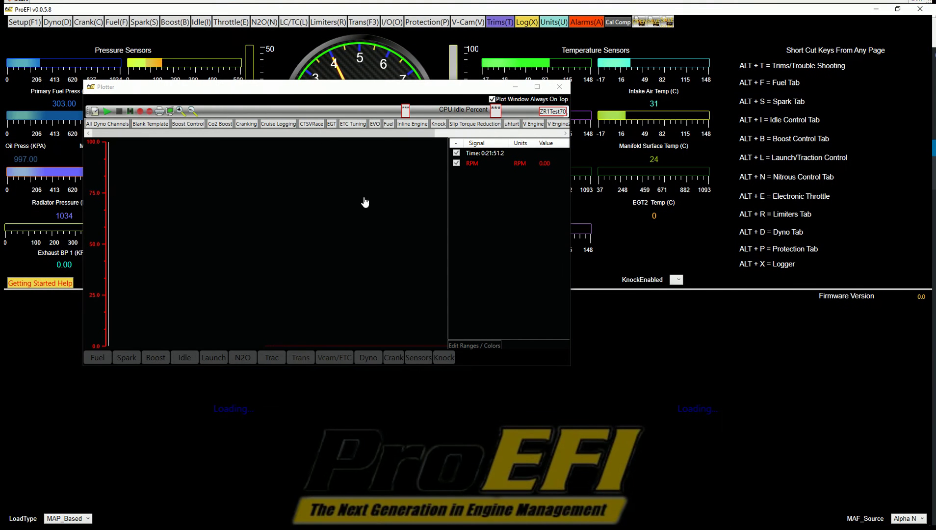
{"action": "left_click_drag", "start_coordinate": [308, 91], "coordinate": [548, 78]}
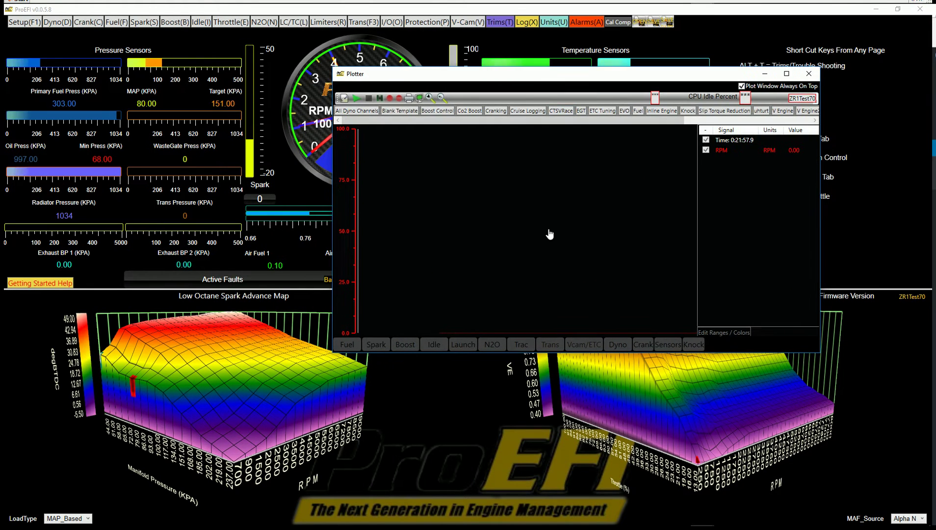
{"action": "left_click", "coordinate": [742, 87]}
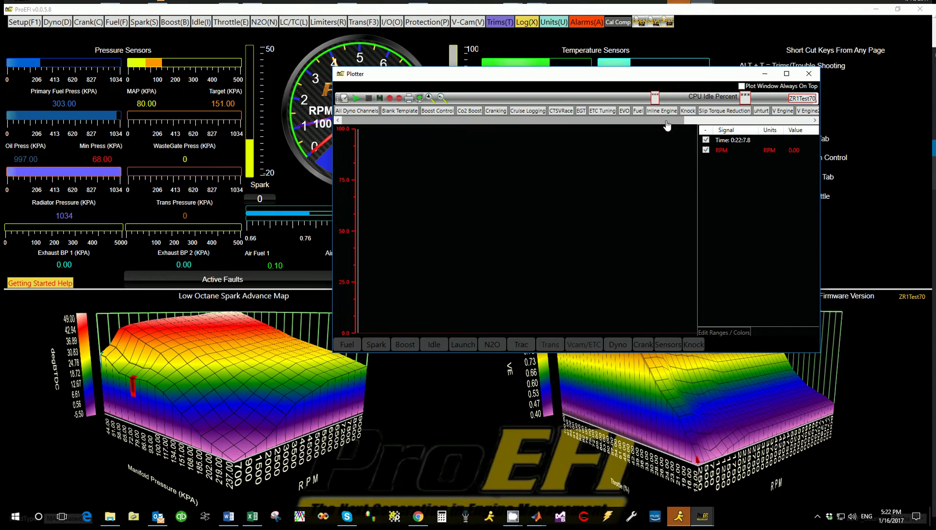
Step: Maximize the Plotter, load the V Engine template, and read signal values at several plot points
{"action": "left_click", "coordinate": [786, 74]}
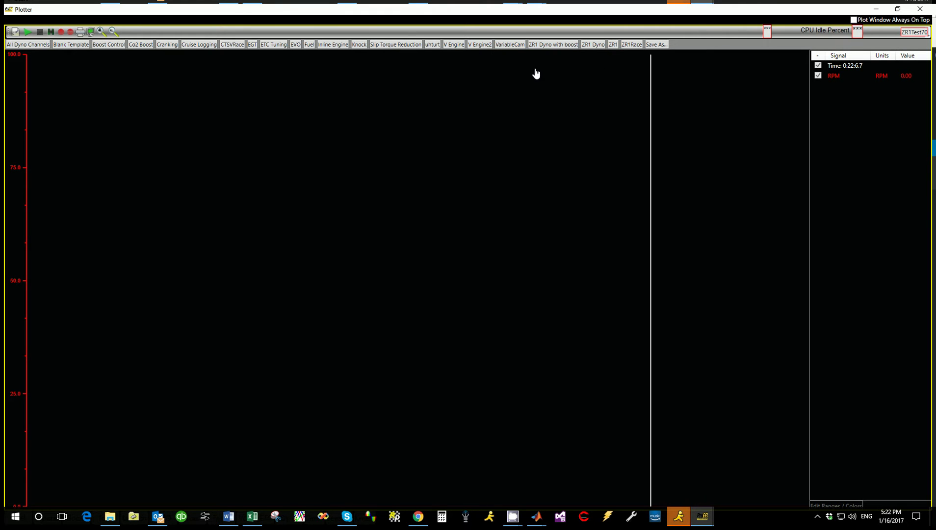
{"action": "left_click", "coordinate": [559, 167]}
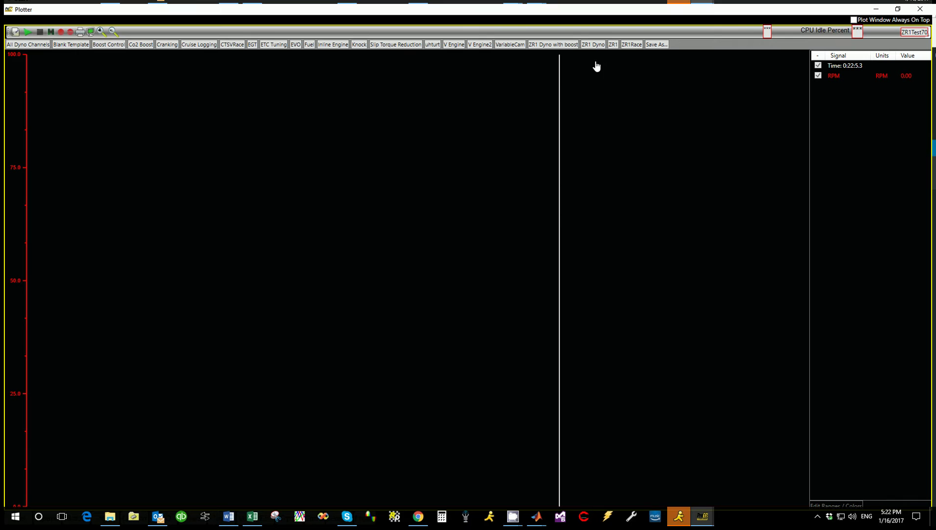
{"action": "left_click", "coordinate": [453, 47]}
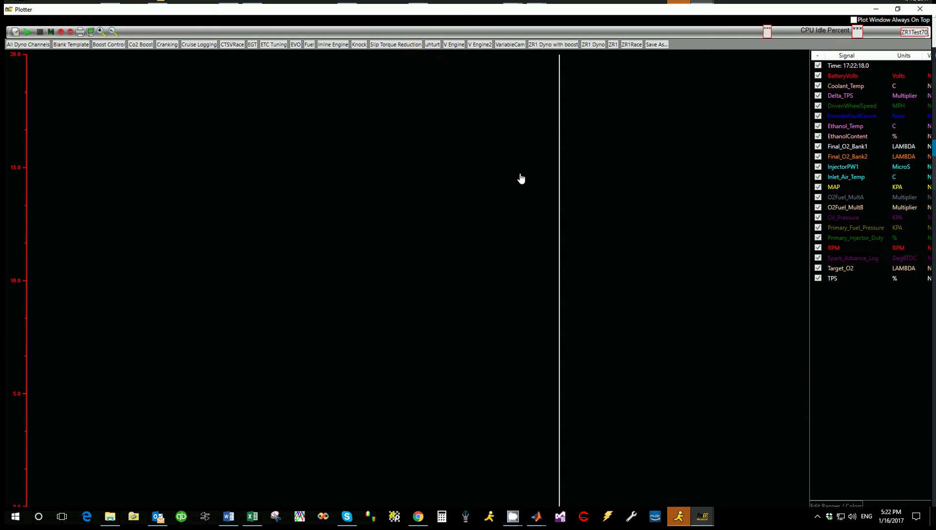
{"action": "left_click", "coordinate": [764, 124]}
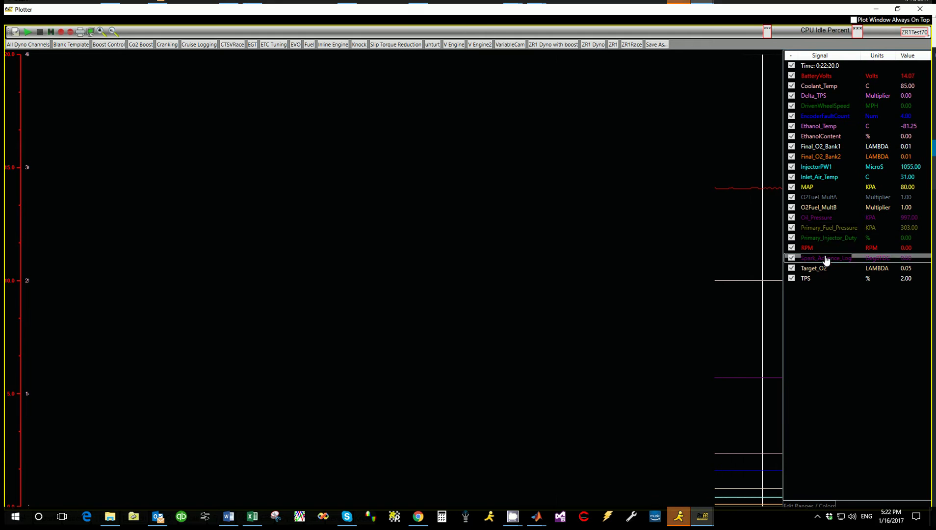
{"action": "left_click", "coordinate": [726, 109]}
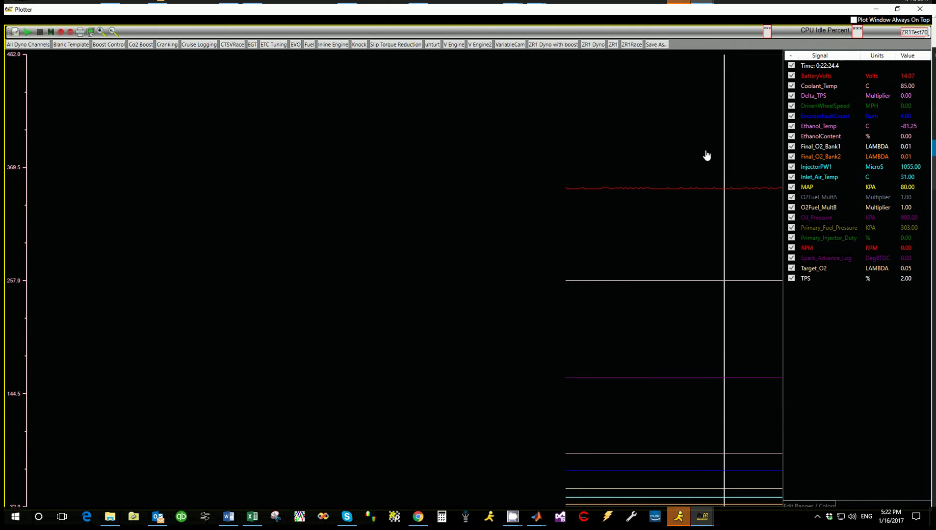
{"action": "left_click", "coordinate": [685, 136]}
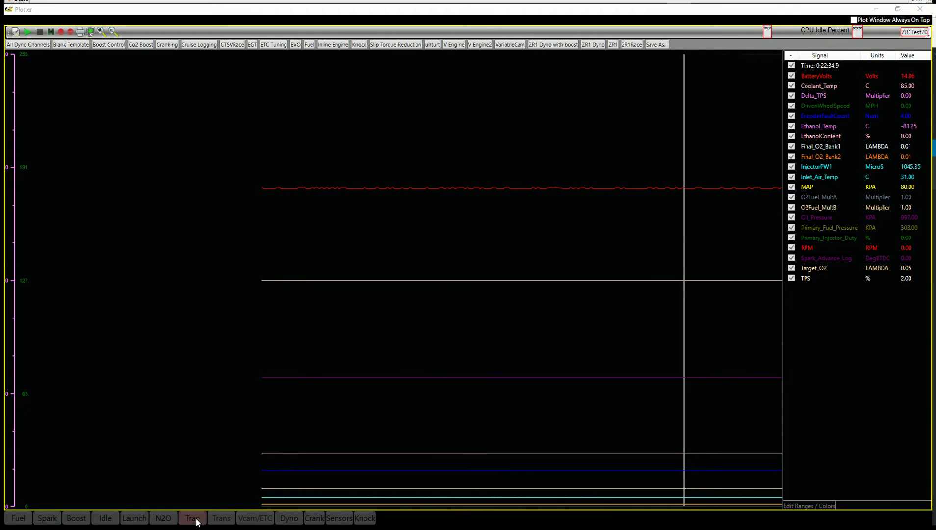
Step: Browse the Dyno and Sensors channel lists without adding any signals
{"action": "left_click", "coordinate": [289, 518]}
{"action": "left_click_drag", "start_coordinate": [290, 97], "coordinate": [278, 275]}
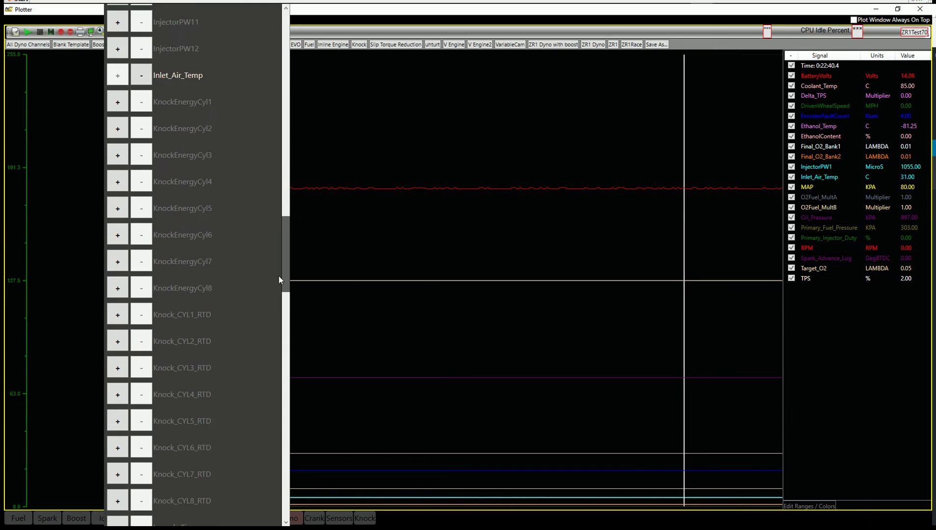
{"action": "left_click", "coordinate": [334, 305]}
{"action": "left_click", "coordinate": [341, 517]}
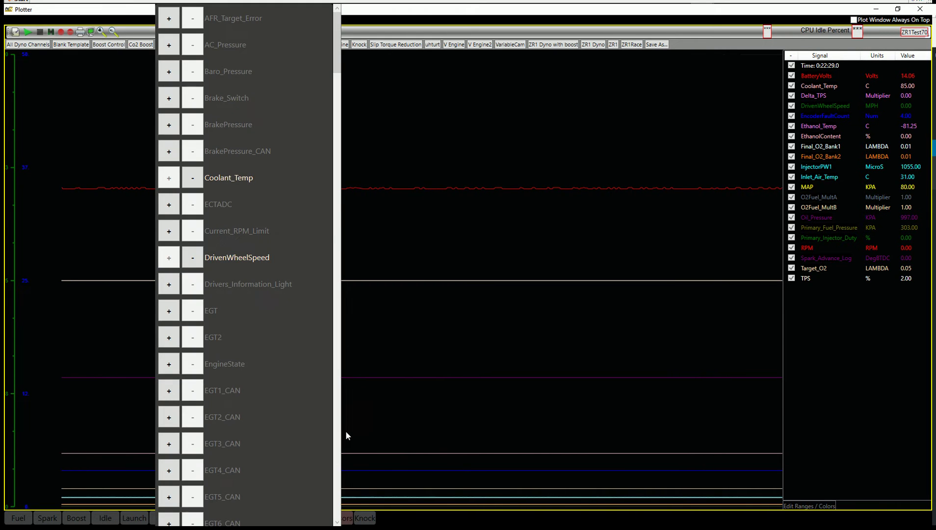
{"action": "left_click_drag", "start_coordinate": [338, 63], "coordinate": [395, 219]}
{"action": "left_click", "coordinate": [394, 219]}
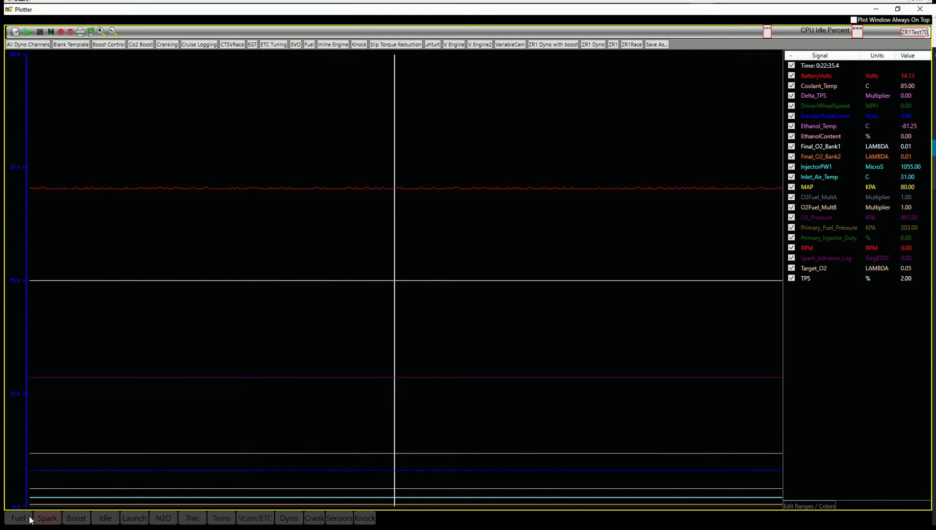
Step: From the Fuel group, add WarmUpEqRatioMult, CCs_minute_Fuel_Flow and TimeSinceRun to the plot
{"action": "left_click", "coordinate": [16, 519]}
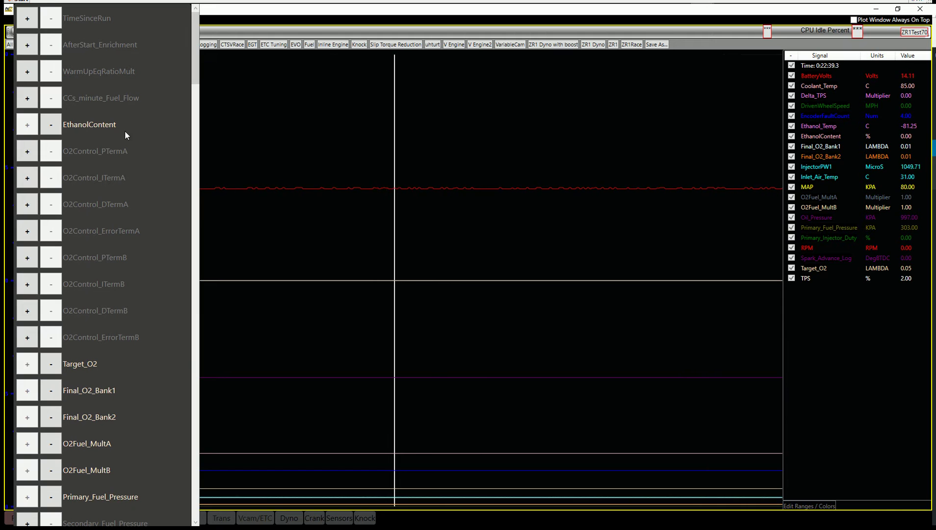
{"action": "left_click", "coordinate": [27, 73]}
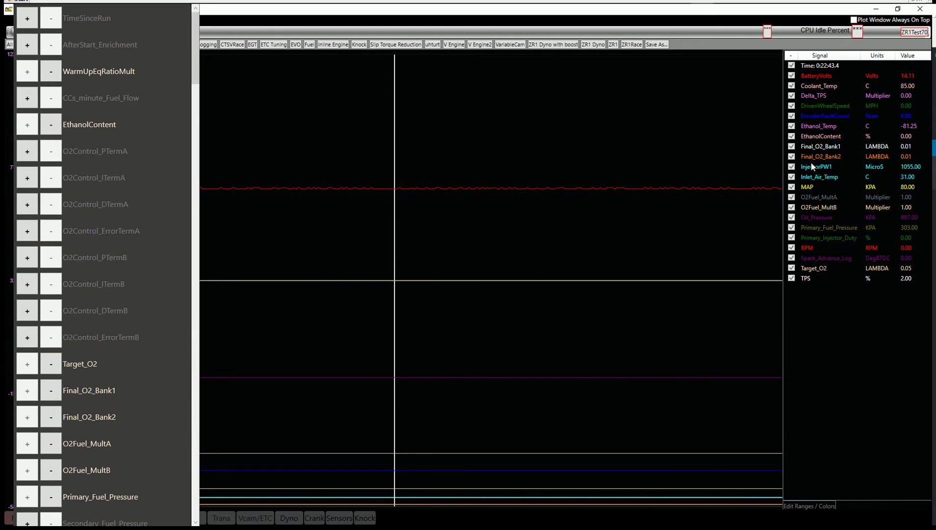
{"action": "left_click", "coordinate": [25, 99]}
{"action": "left_click", "coordinate": [27, 19]}
{"action": "left_click", "coordinate": [315, 99]}
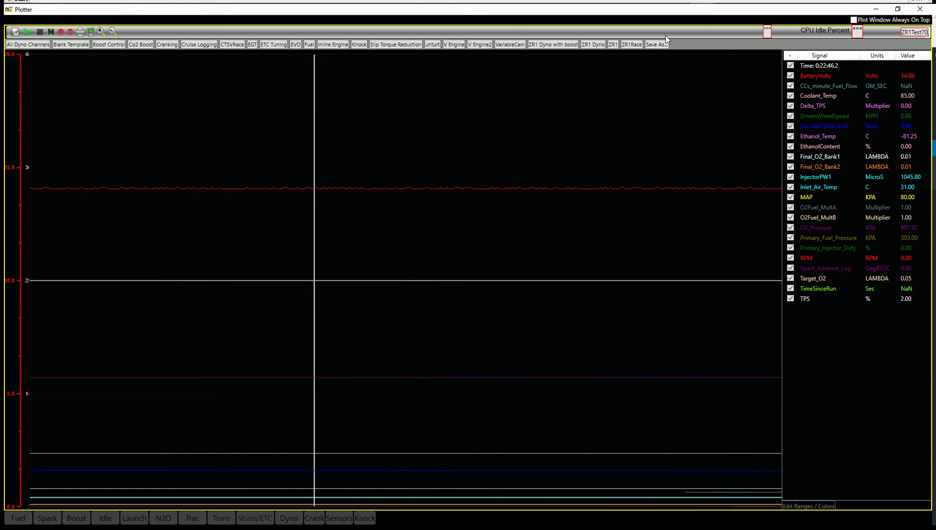
Step: In the Chart Signals editor, colour the MAP trace coral and set its maximum to 60
{"action": "left_click", "coordinate": [799, 507]}
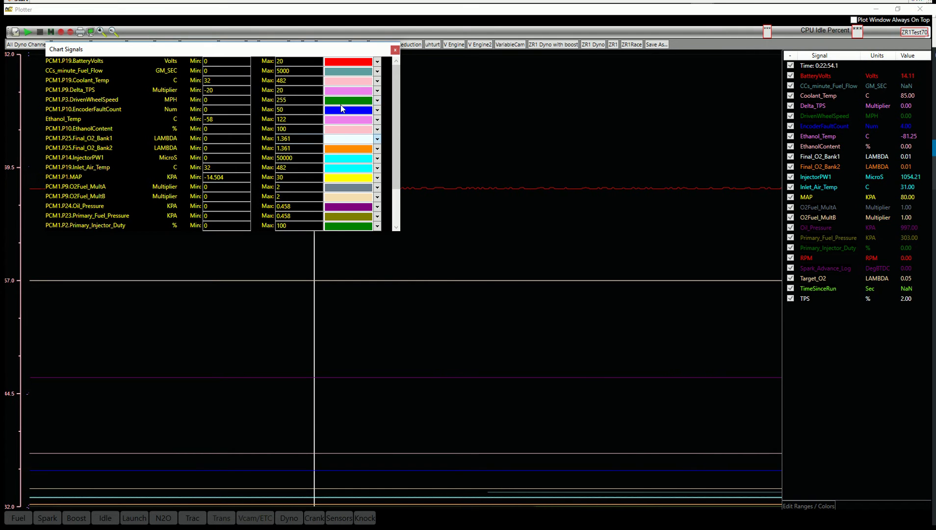
{"action": "left_click", "coordinate": [377, 179]}
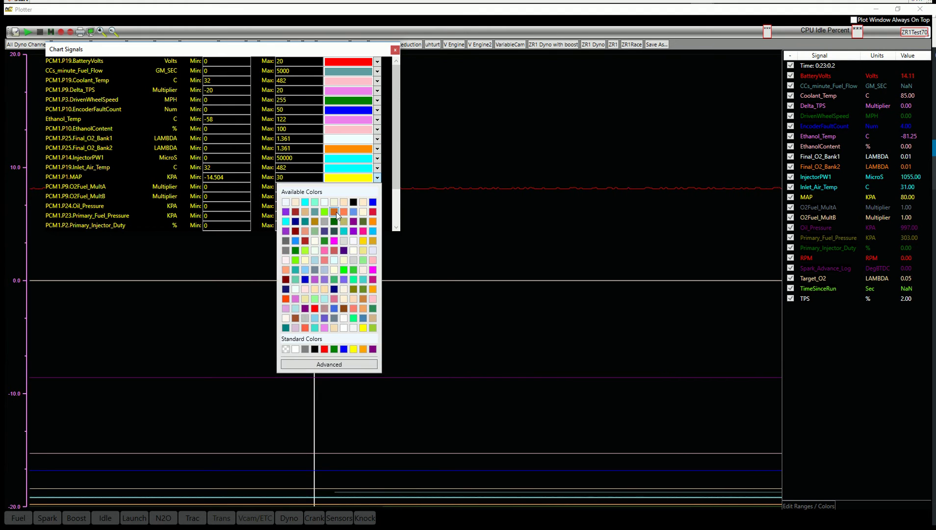
{"action": "left_click", "coordinate": [342, 211]}
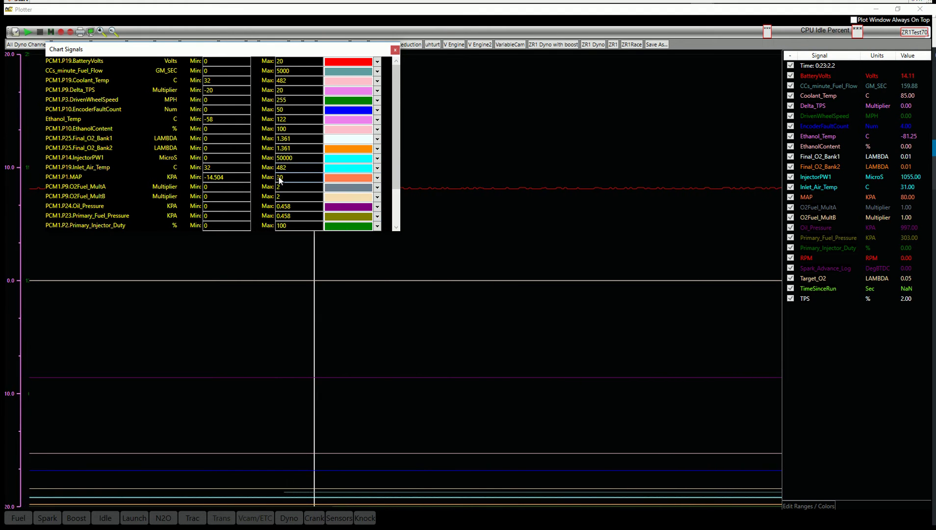
{"action": "type", "text": "60"}
{"action": "left_click", "coordinate": [293, 161]}
Step: Save the template over ZR1 Dyno with boost.tem, replacing it, then load the ZR1 Dyno template
{"action": "left_click", "coordinate": [395, 50]}
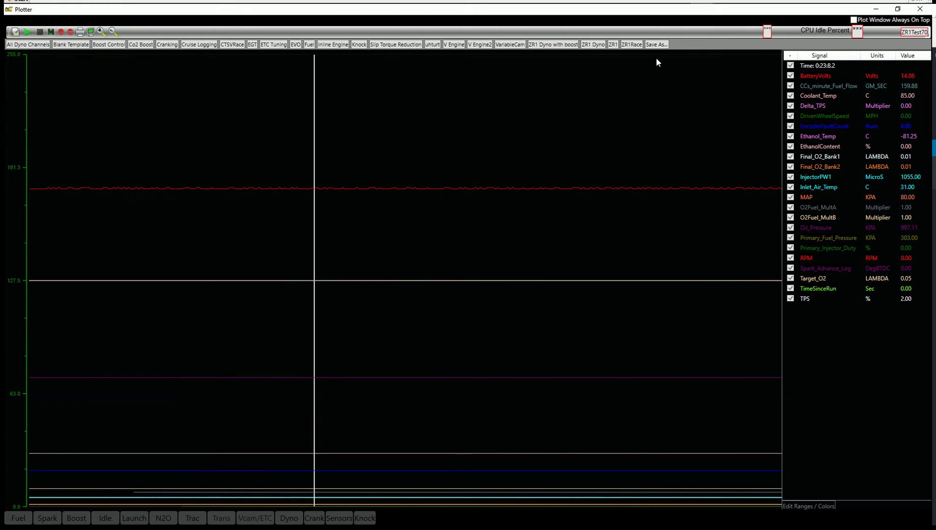
{"action": "left_click", "coordinate": [657, 45]}
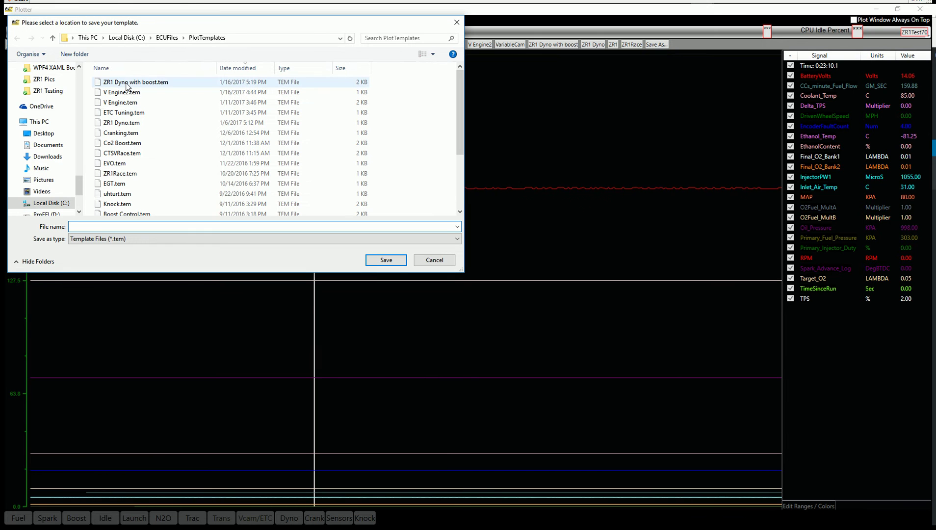
{"action": "left_click", "coordinate": [126, 83]}
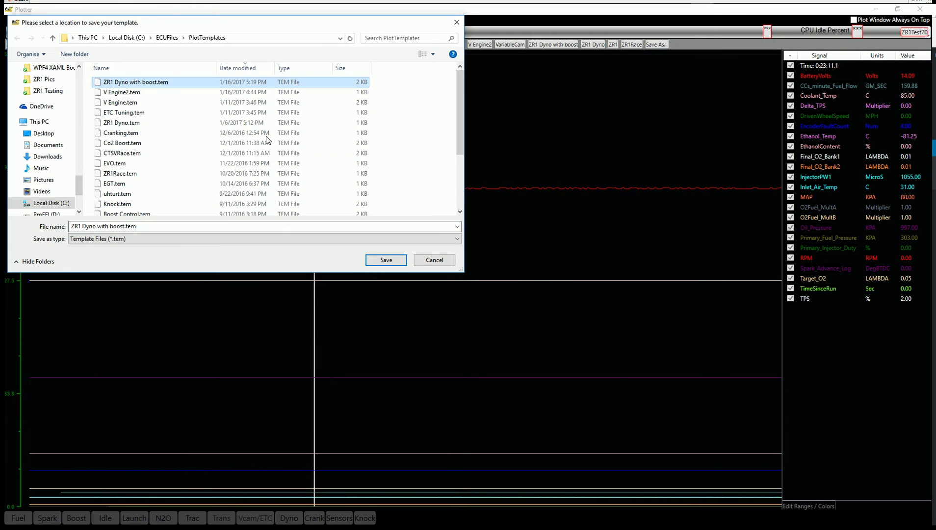
{"action": "left_click", "coordinate": [386, 260]}
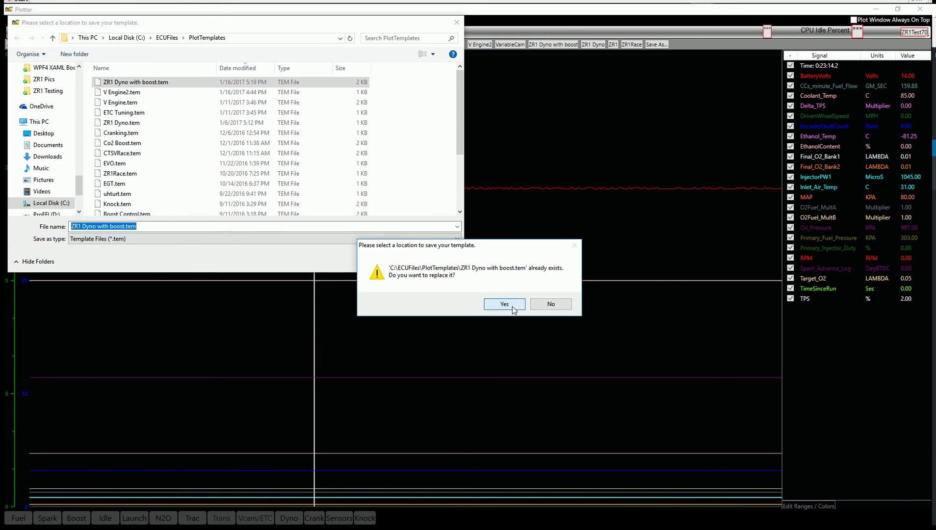
{"action": "left_click", "coordinate": [504, 305]}
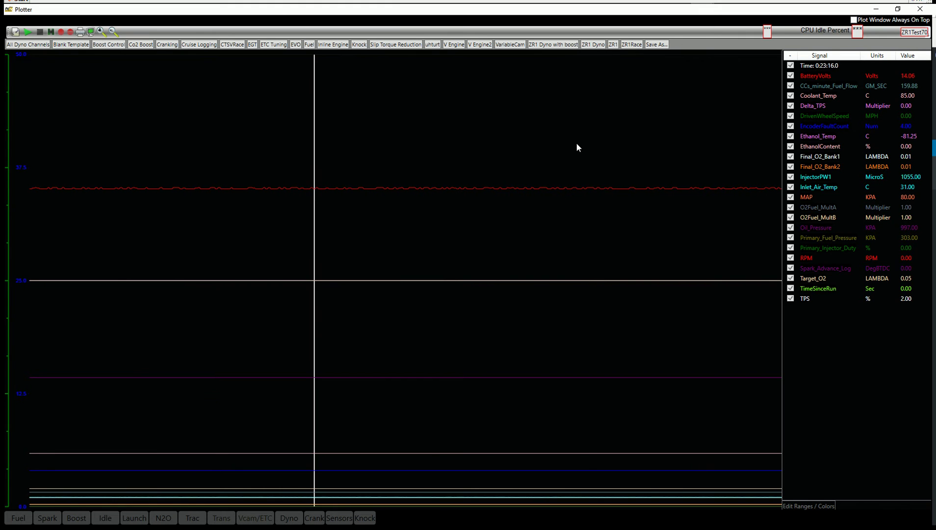
{"action": "left_click", "coordinate": [593, 44]}
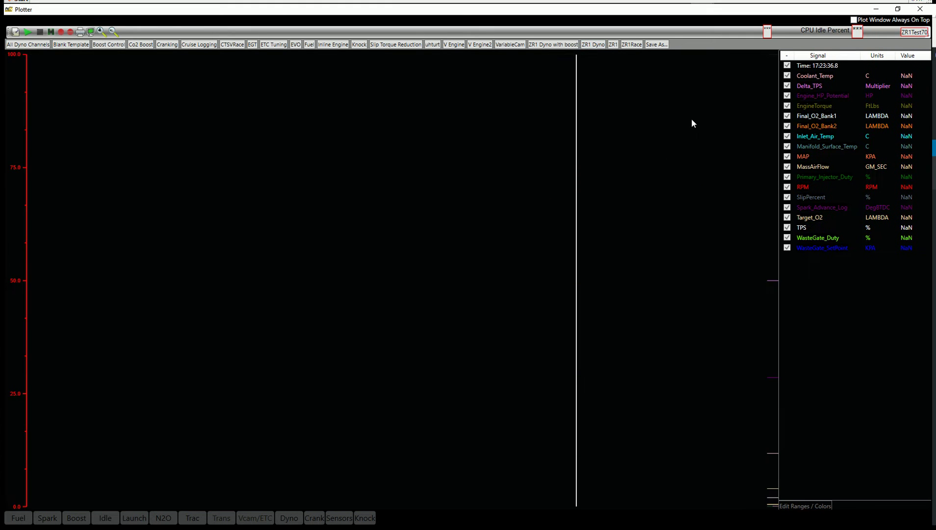
Step: Read plot values, then record a log and save it over test.csv in the Logging folder
{"action": "left_click", "coordinate": [727, 133]}
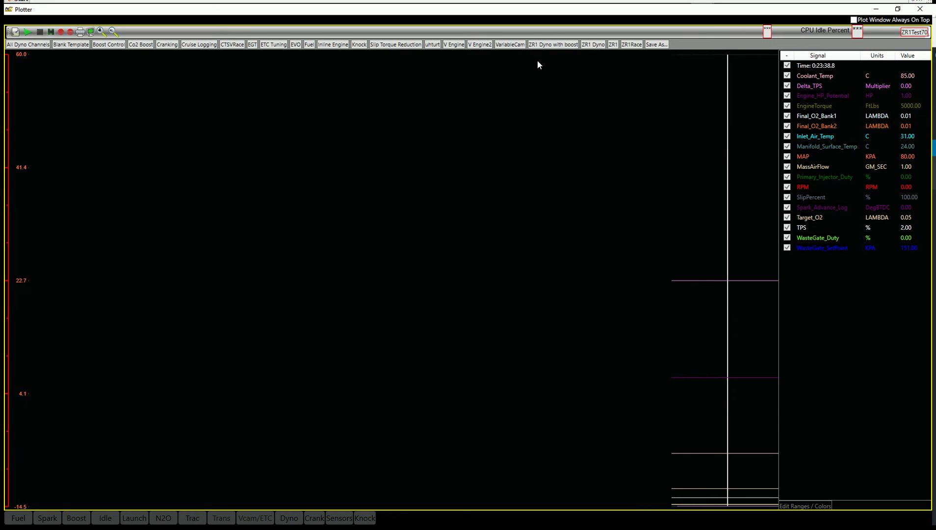
{"action": "left_click", "coordinate": [682, 122]}
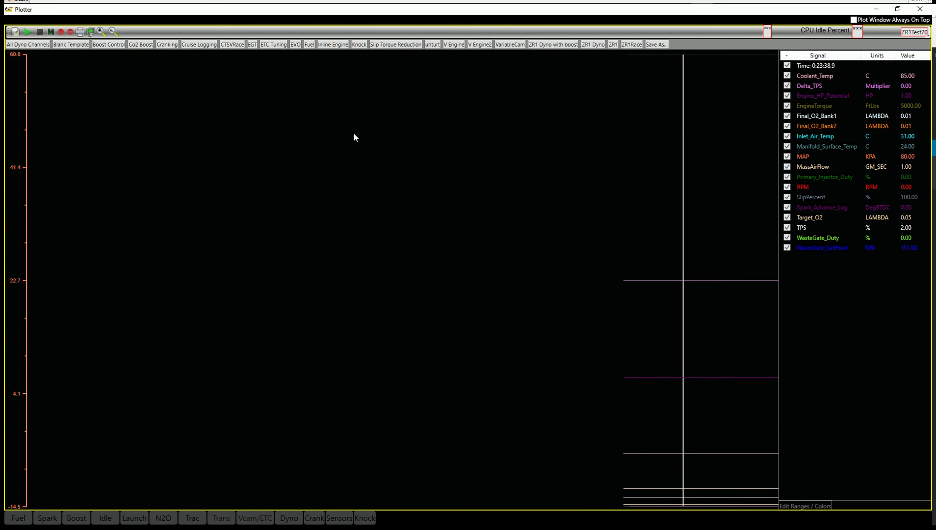
{"action": "left_click", "coordinate": [60, 31]}
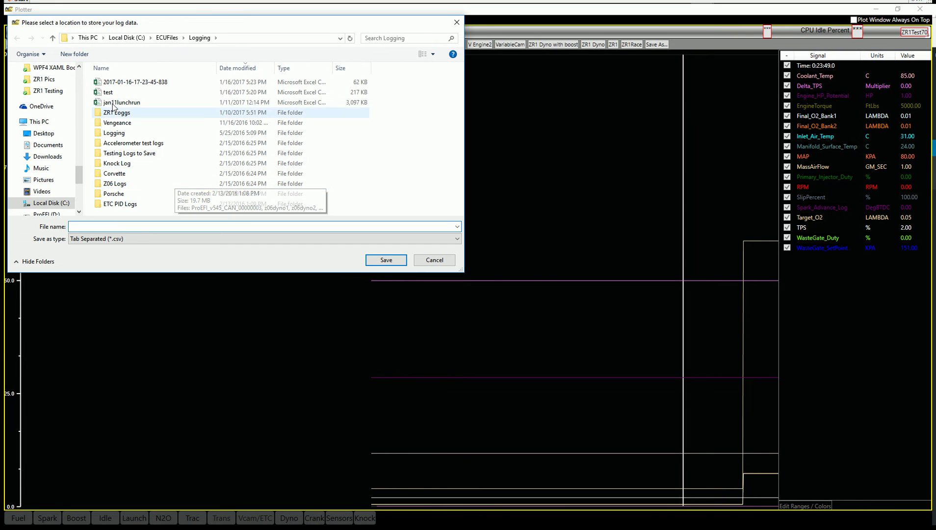
{"action": "left_click", "coordinate": [108, 92]}
{"action": "left_click", "coordinate": [386, 260]}
{"action": "left_click", "coordinate": [474, 305]}
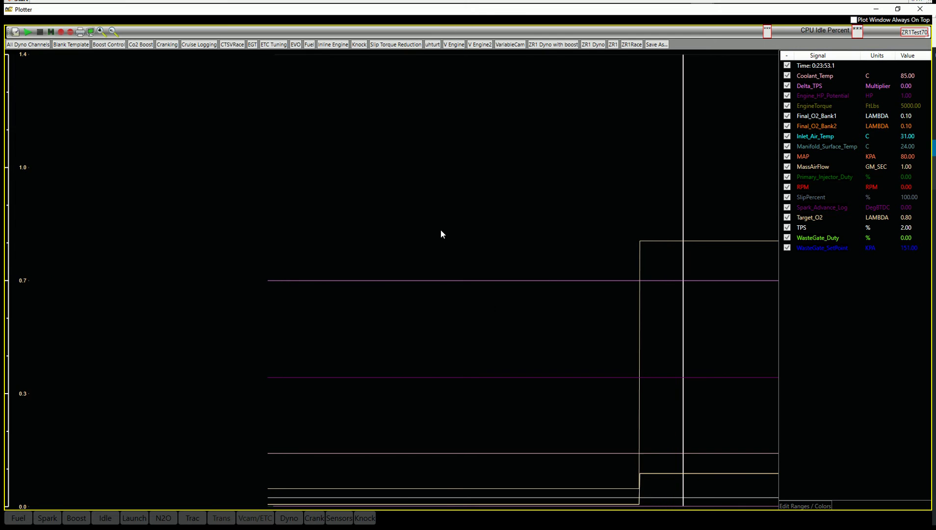
Step: Close the Plotter, reopen it with Alt+X, and maximize it
{"action": "left_click", "coordinate": [919, 10]}
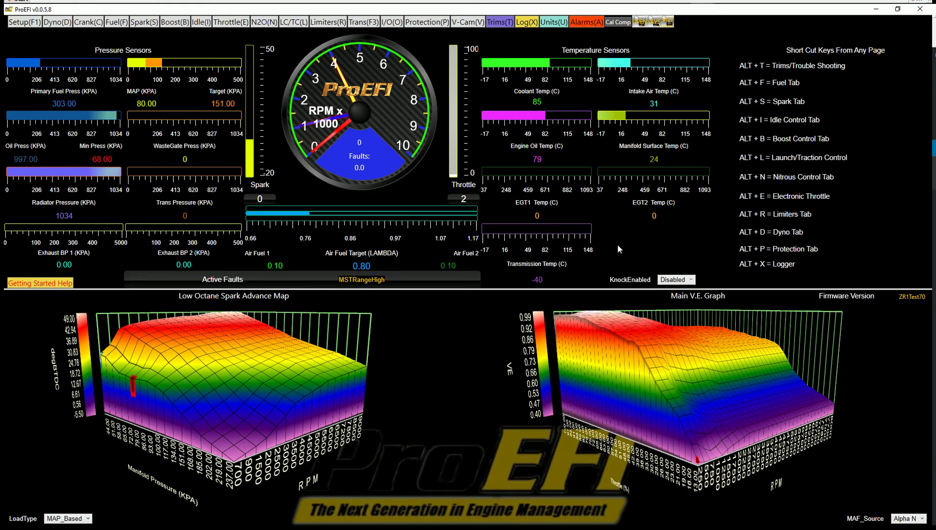
{"action": "key", "text": "alt+x"}
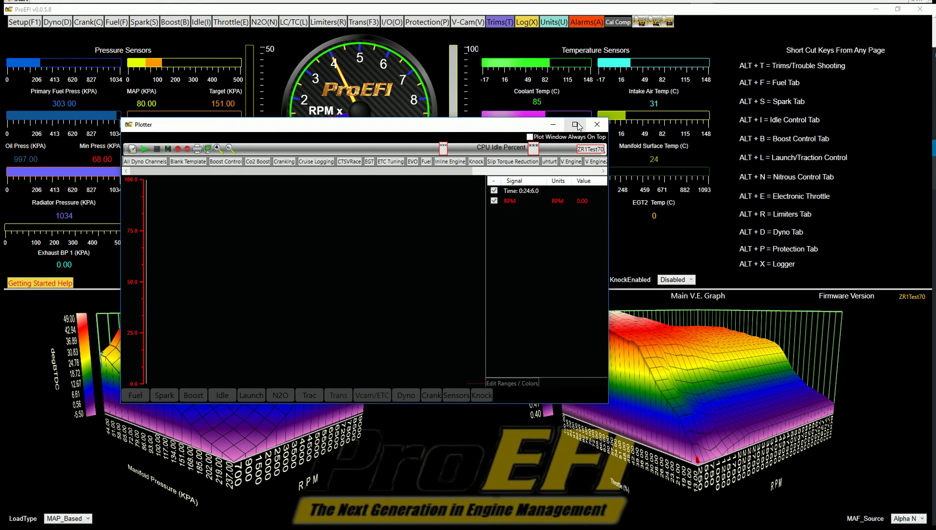
{"action": "left_click", "coordinate": [574, 124]}
Step: Replay the saved jan11lunchrun log and read signal values at a point in it
{"action": "right_click", "coordinate": [328, 152]}
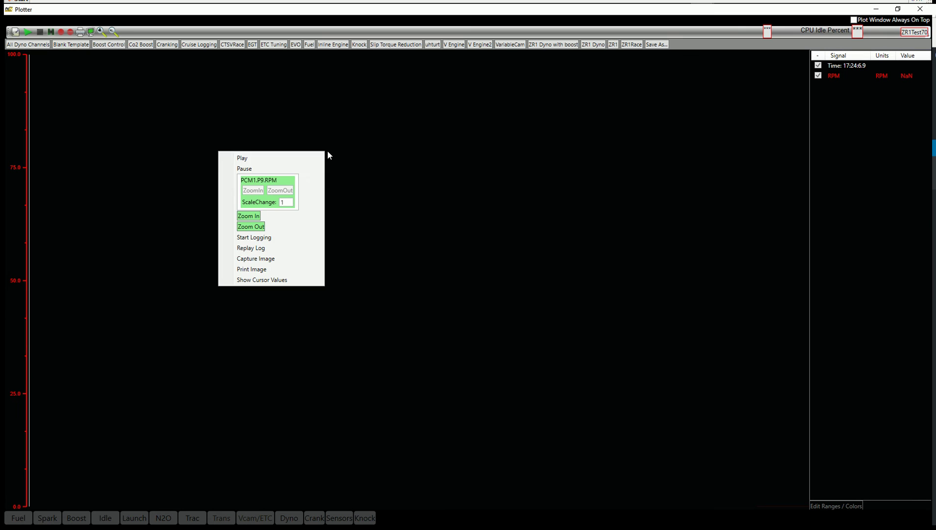
{"action": "left_click", "coordinate": [264, 252]}
{"action": "left_click", "coordinate": [150, 92]}
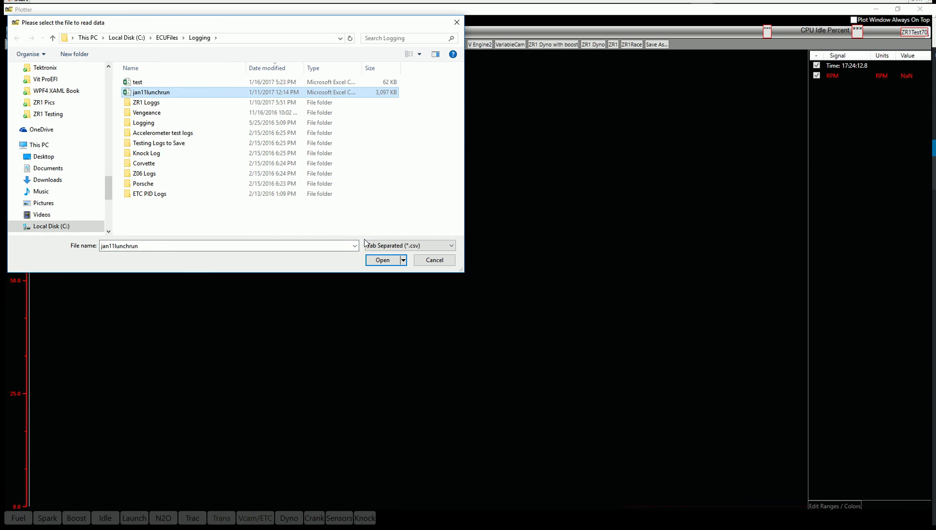
{"action": "left_click", "coordinate": [383, 260]}
{"action": "left_click", "coordinate": [455, 148]}
Step: Show only V Engine2 signals, read values from 19:14:18.3 to 19:14:26.2, and zoom out time
{"action": "left_click", "coordinate": [659, 159]}
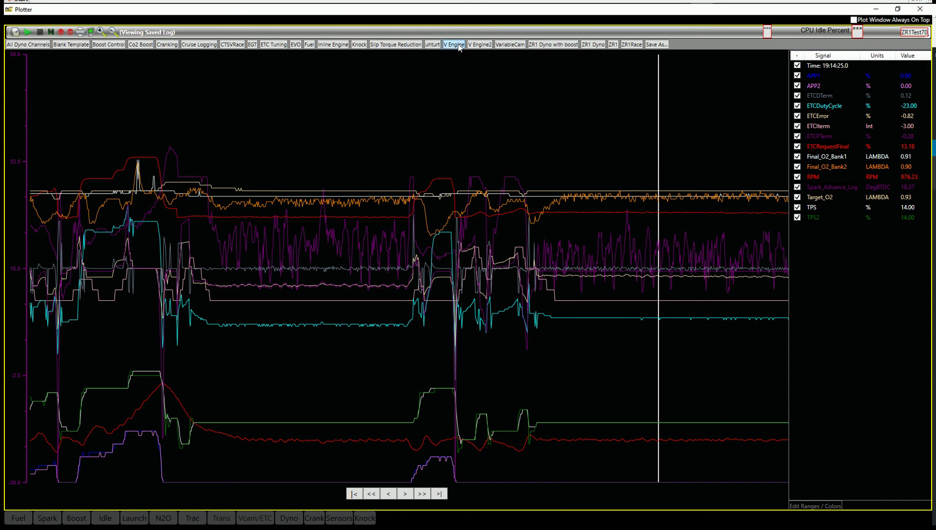
{"action": "left_click", "coordinate": [477, 45]}
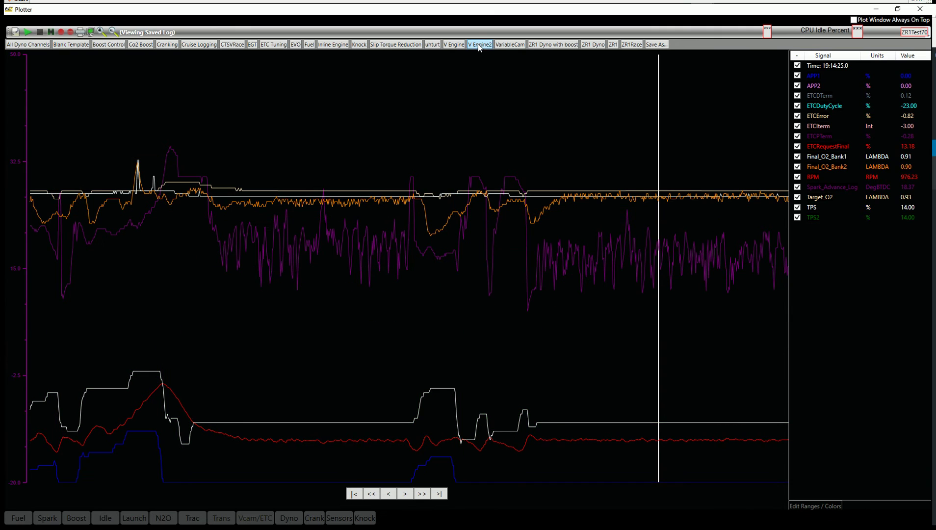
{"action": "left_click", "coordinate": [548, 127]}
{"action": "left_click", "coordinate": [636, 161]}
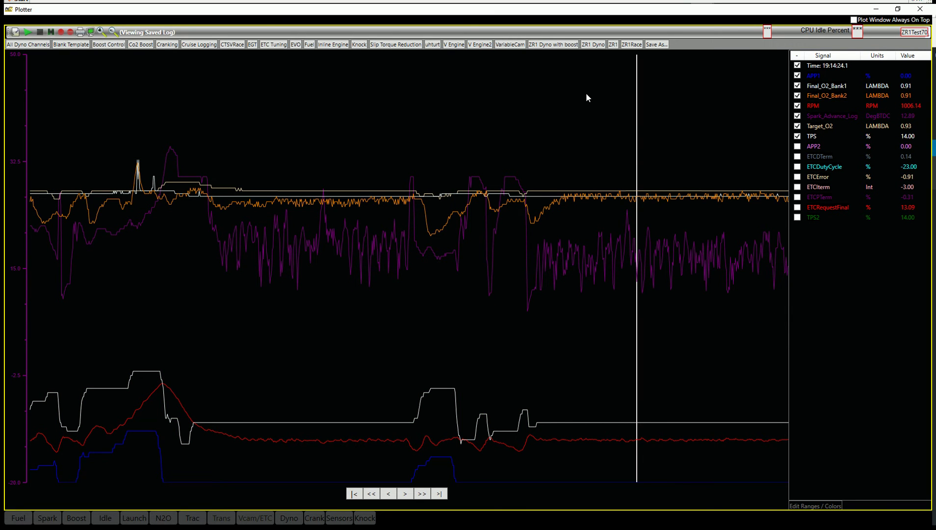
{"action": "left_click", "coordinate": [691, 117]}
{"action": "left_click", "coordinate": [489, 122]}
{"action": "left_click", "coordinate": [101, 33]}
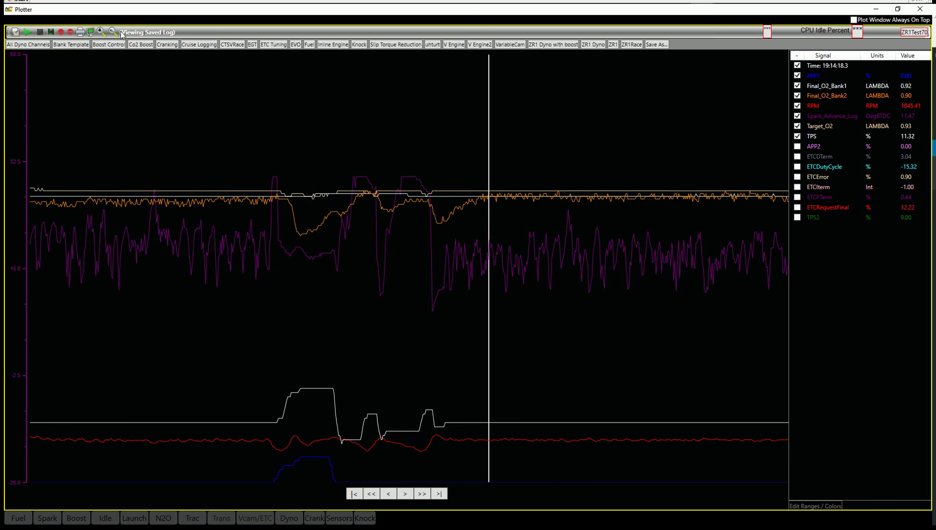
{"action": "left_click", "coordinate": [113, 33]}
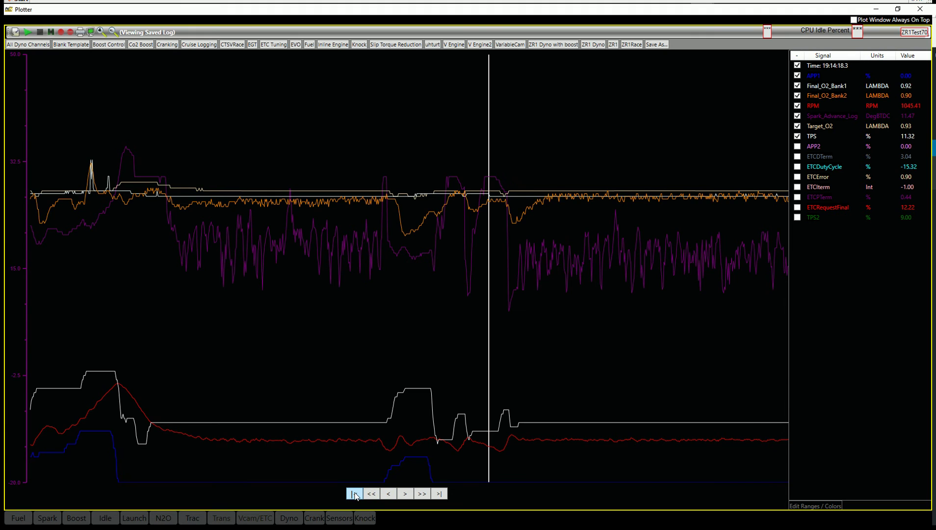
Step: Page back through the log to an earlier full-throttle pull and read its peak values
{"action": "left_click", "coordinate": [355, 494]}
{"action": "left_click", "coordinate": [440, 494]}
{"action": "left_click", "coordinate": [371, 494]}
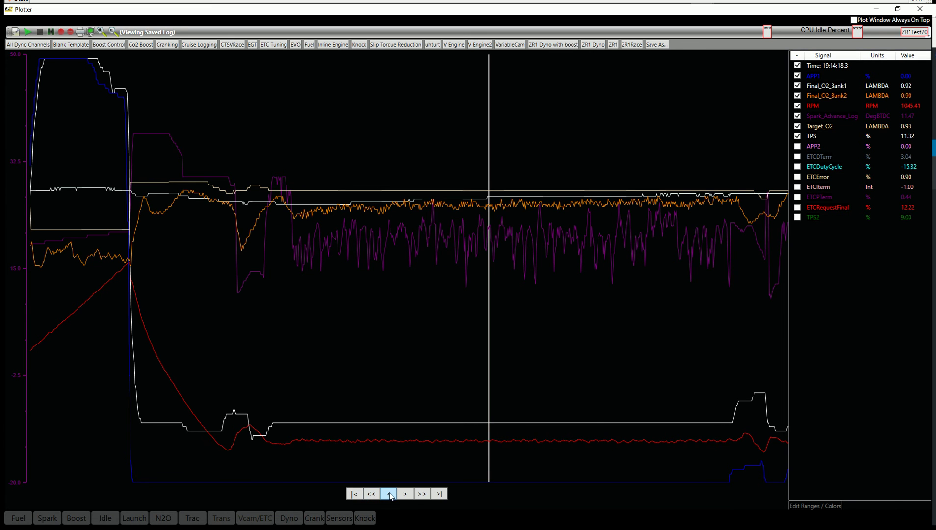
{"action": "left_click", "coordinate": [389, 493]}
{"action": "left_click", "coordinate": [389, 493]}
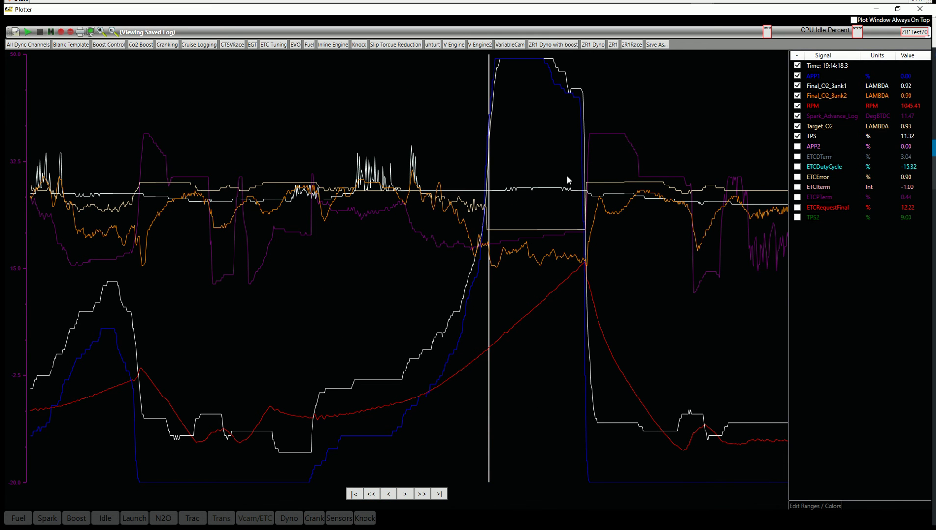
{"action": "left_click", "coordinate": [567, 177]}
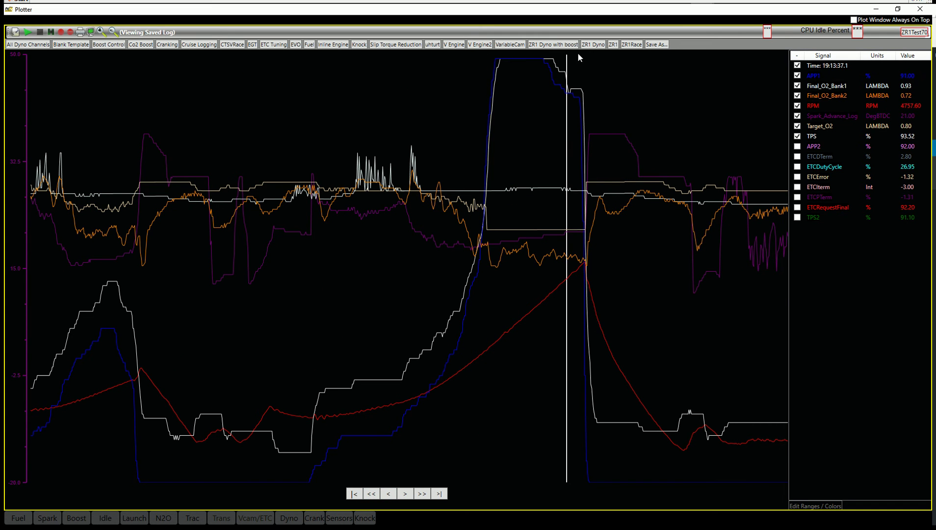
Step: Switch to the ZR1 template's signals and read values at 19:13:37.3 near the pull's end
{"action": "left_click", "coordinate": [614, 43]}
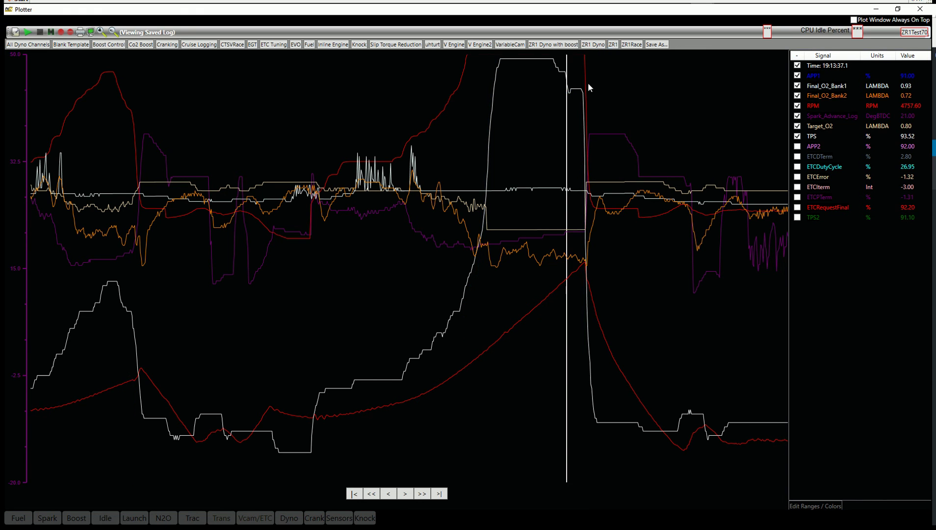
{"action": "left_click", "coordinate": [528, 114]}
{"action": "left_click", "coordinate": [556, 112]}
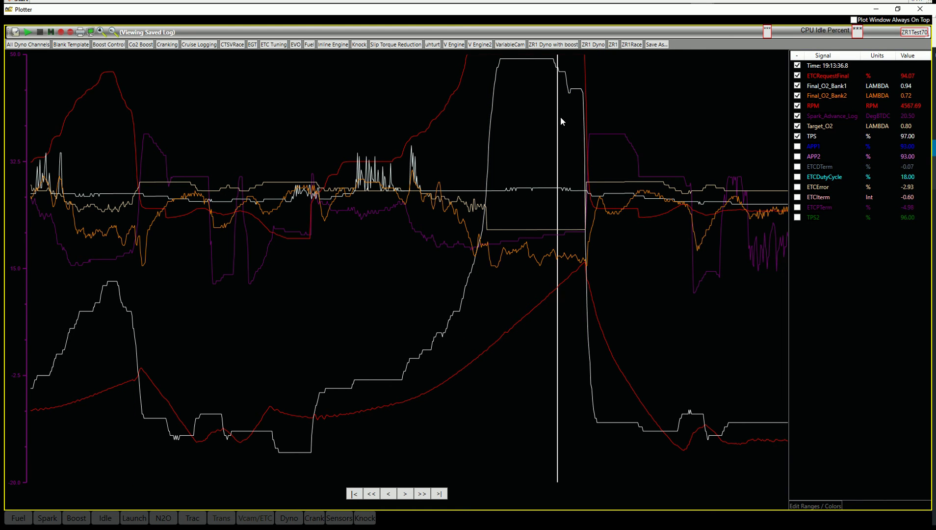
{"action": "left_click", "coordinate": [573, 123]}
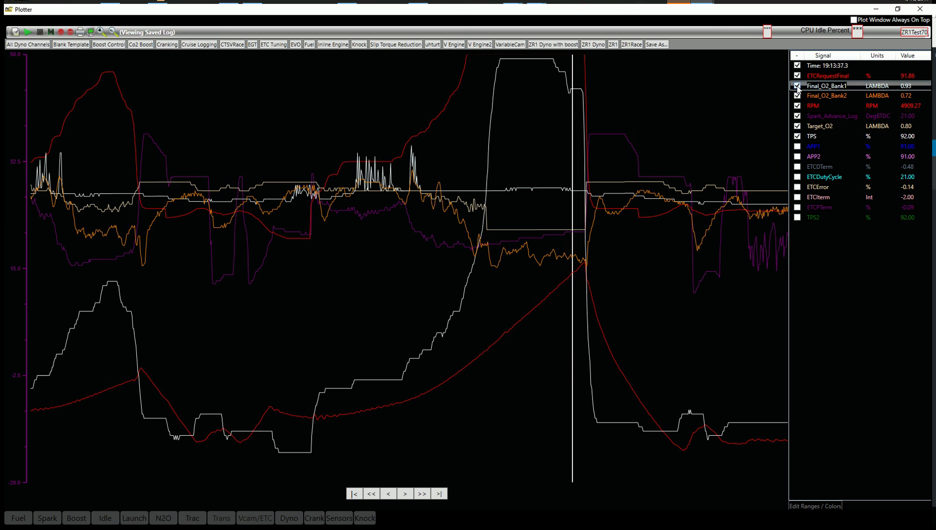
Step: Scrub the plotter readout through the pull and leave it at 19:13:26.0 (RPM 1607.42, TPS 12.00), restoring the plotter window
{"action": "left_click", "coordinate": [527, 160]}
{"action": "left_click_drag", "start_coordinate": [533, 168], "coordinate": [545, 163]}
{"action": "key", "text": "Right"}
{"action": "key", "text": "Right"}
{"action": "key", "text": "Right"}
{"action": "key", "text": "Right"}
{"action": "key", "text": "Right"}
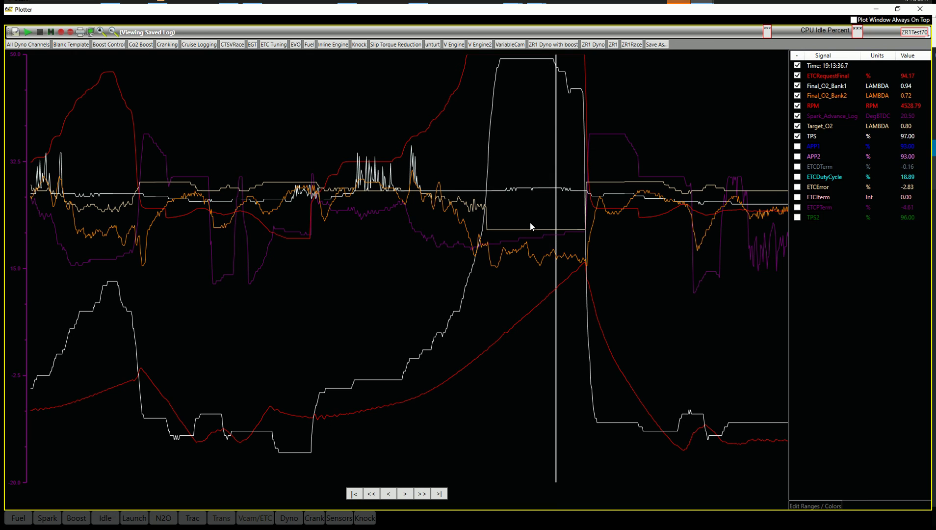
{"action": "left_click", "coordinate": [545, 111]}
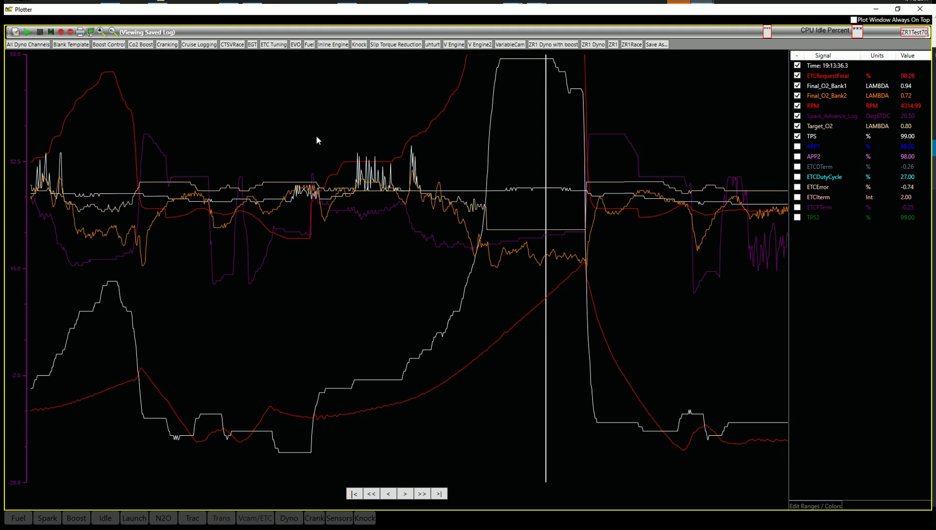
{"action": "left_click", "coordinate": [264, 108]}
{"action": "left_click", "coordinate": [898, 9]}
Step: Move the plotter aside, enable Plot Window Always On Top, and bring up the Fuel window's Main V.E. Table
{"action": "left_click_drag", "start_coordinate": [465, 127], "coordinate": [636, 133]}
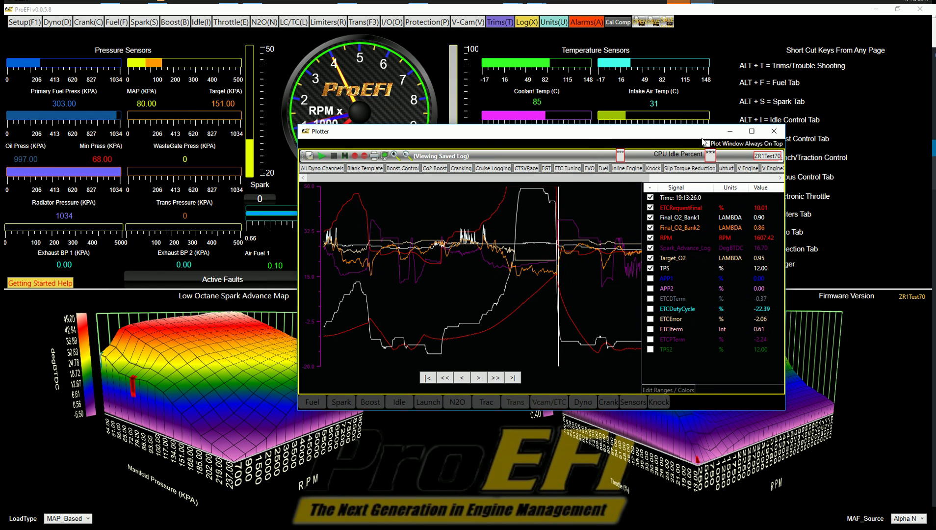
{"action": "left_click", "coordinate": [706, 143]}
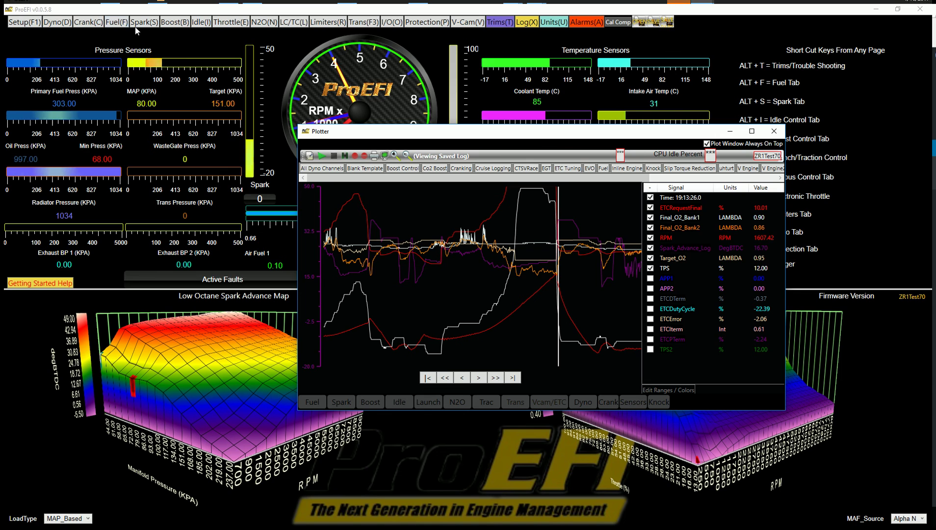
{"action": "left_click", "coordinate": [117, 22]}
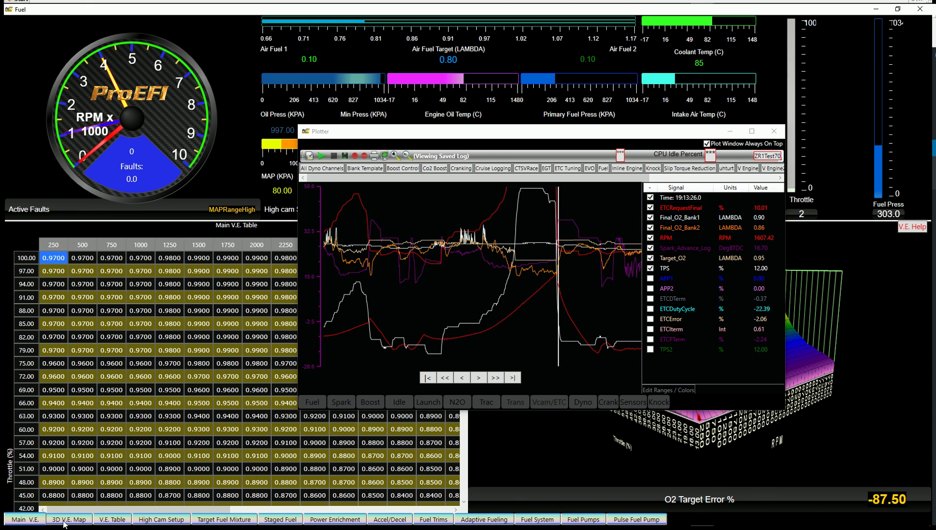
Step: Show the 3D V.E. Map, rotate its surface, and narrow and reposition the plotter beside it
{"action": "left_click", "coordinate": [66, 519]}
{"action": "left_click_drag", "start_coordinate": [492, 135], "coordinate": [621, 248]}
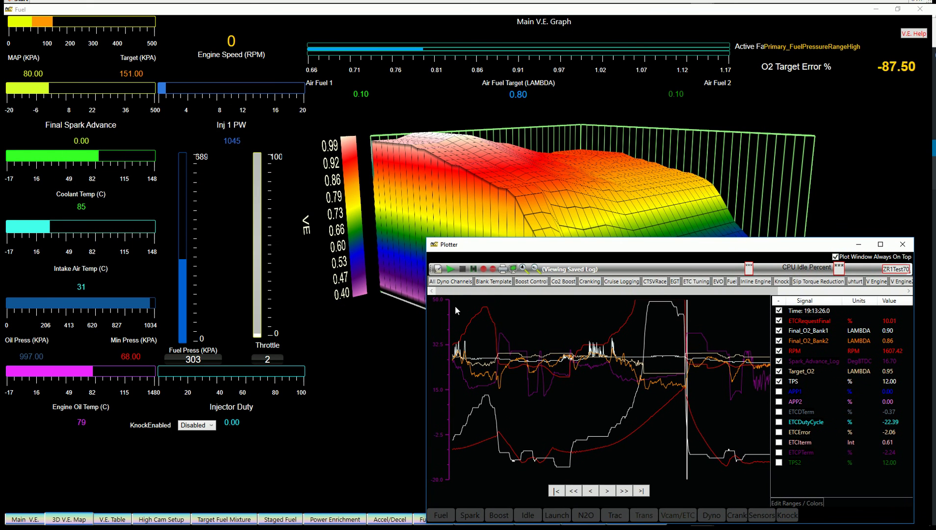
{"action": "left_click_drag", "start_coordinate": [427, 334], "coordinate": [571, 334]}
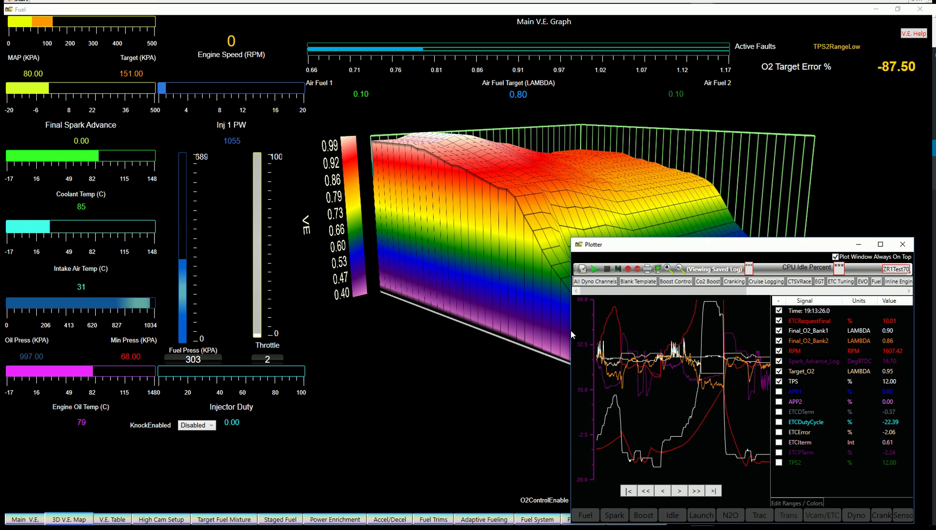
{"action": "left_click_drag", "start_coordinate": [608, 196], "coordinate": [489, 211]}
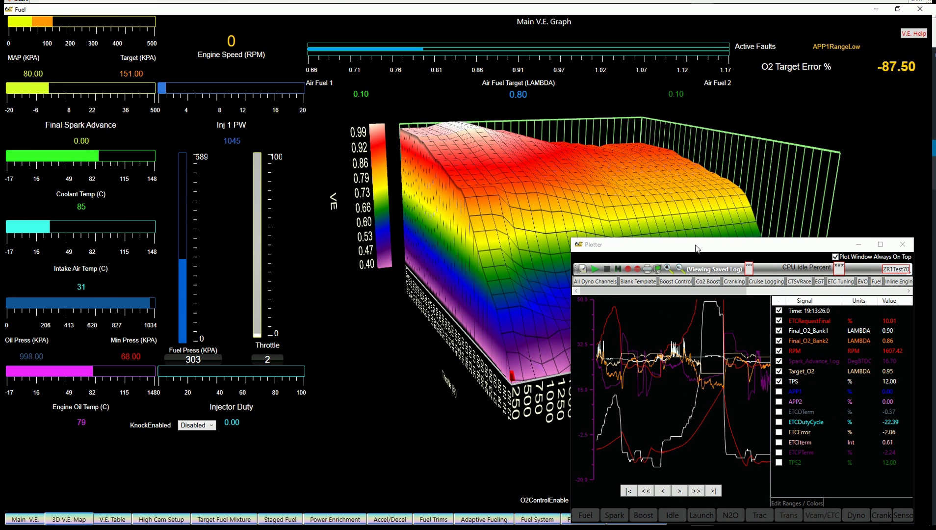
{"action": "left_click_drag", "start_coordinate": [697, 248], "coordinate": [135, 233]}
{"action": "left_click", "coordinate": [336, 295]}
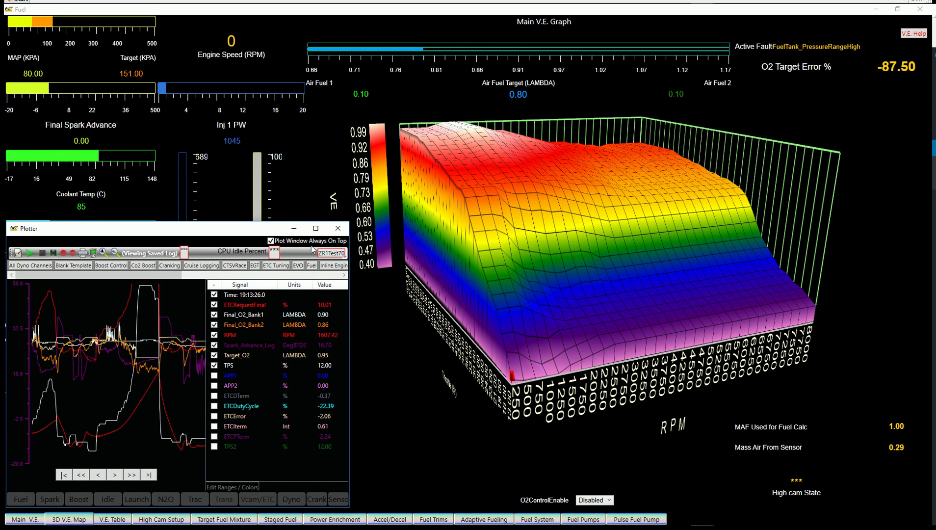